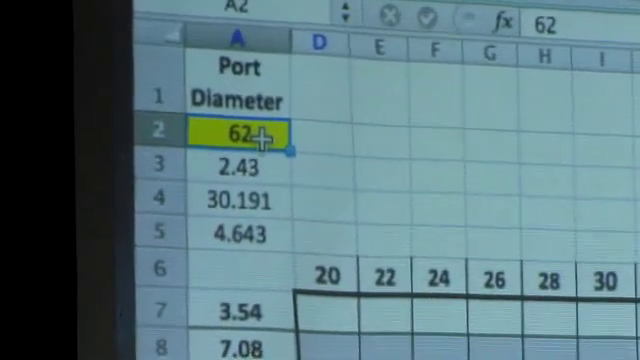
text(1)
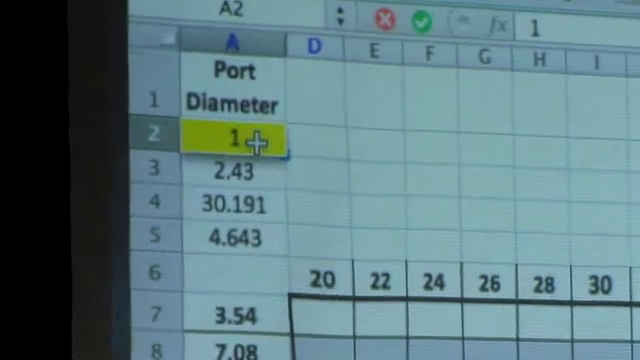
text(00)
Enter 100 as the port diameter in A2, recalculating to 3.92, 78.540 and 12.078
key(Return)
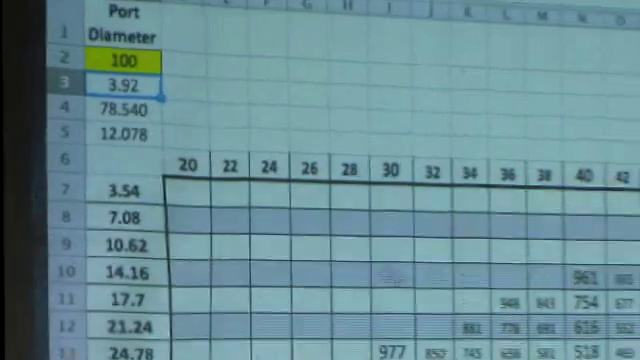
Select row 6 holding the tuning frequencies of the port-length table
click(48, 145)
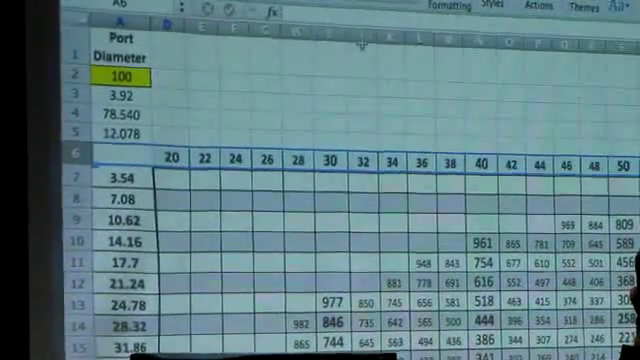
Select the 32 Hz column J, then leave the A2 port diameter unchanged at 100
click(362, 44)
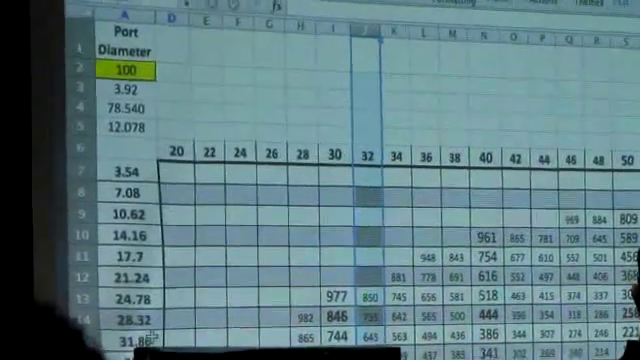
scroll(320, 200, down, 1)
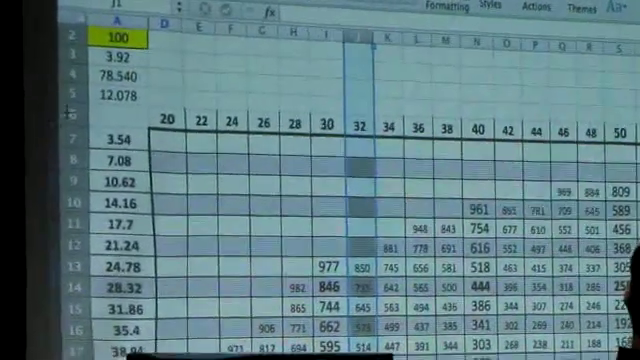
double_click(112, 42)
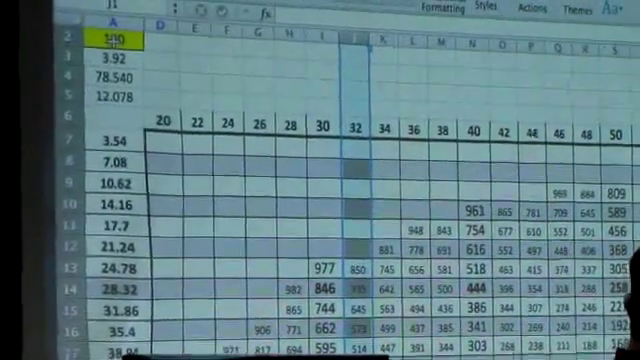
key(Escape)
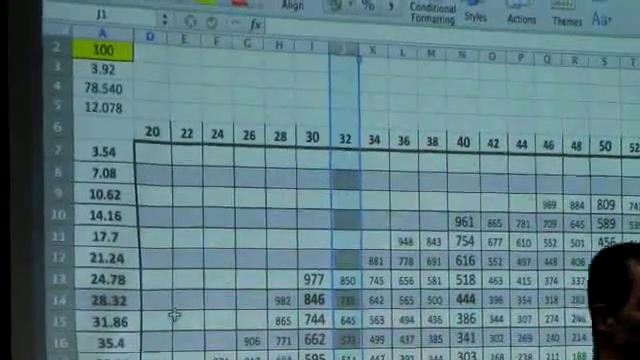